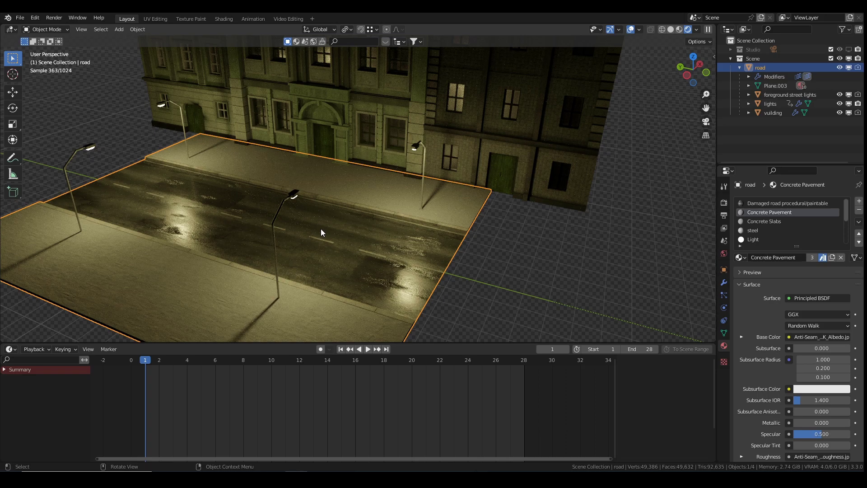
# Select the road's Damaged road procedural/paintable material and switch to the Shading workspace.
pyautogui.click(488, 246)
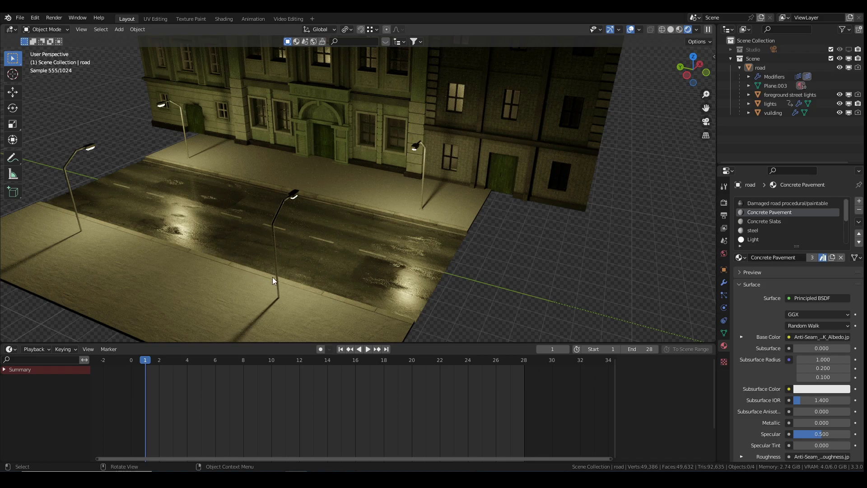
pyautogui.moveTo(232, 177); pyautogui.dragTo(261, 242, button='middle')
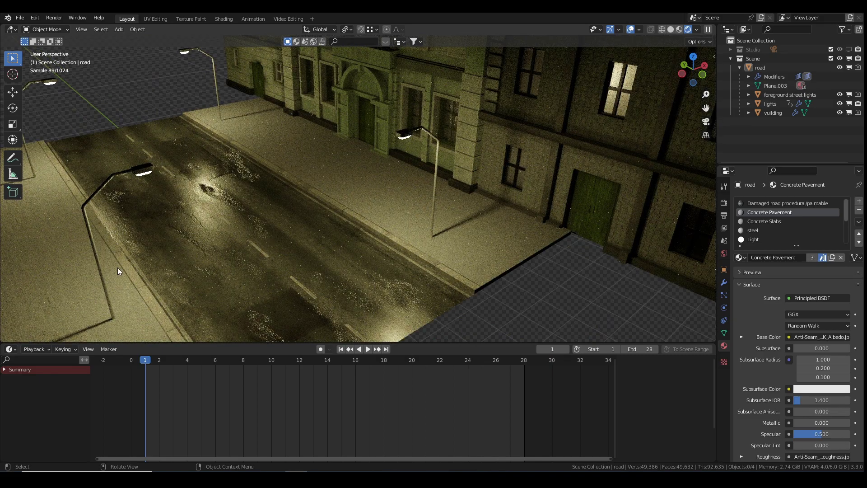
pyautogui.click(292, 248)
pyautogui.click(773, 203)
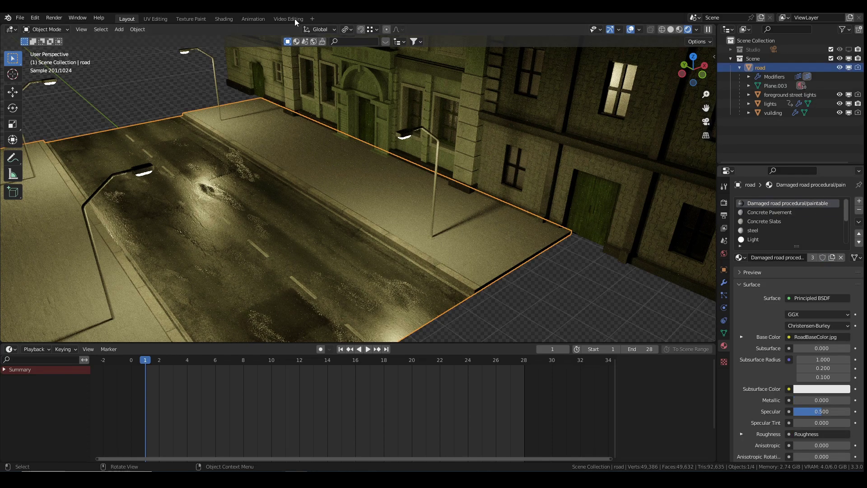
pyautogui.click(221, 18)
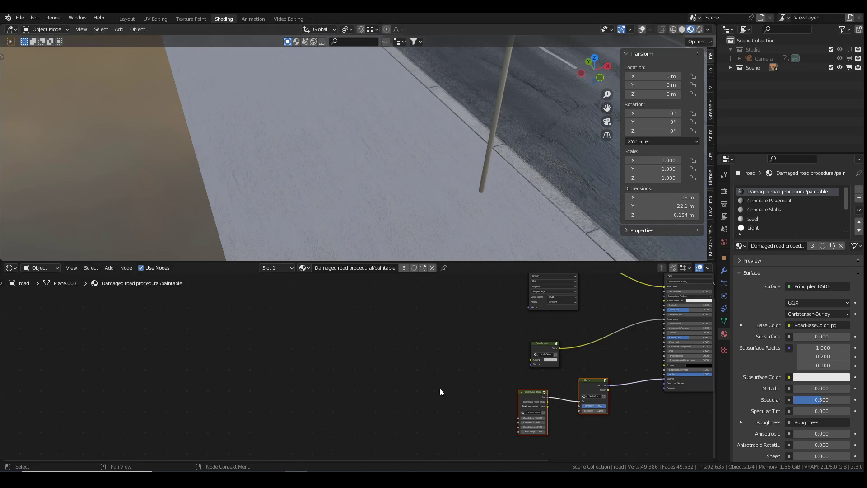
# Disconnect the Roughness node group from the Principled BSDF's Roughness input and move the group aside.
pyautogui.moveTo(392, 136); pyautogui.dragTo(389, 182, button='middle')
pyautogui.scroll(-2, 461, 335)
pyautogui.moveTo(461, 335); pyautogui.dragTo(366, 341, button='middle')
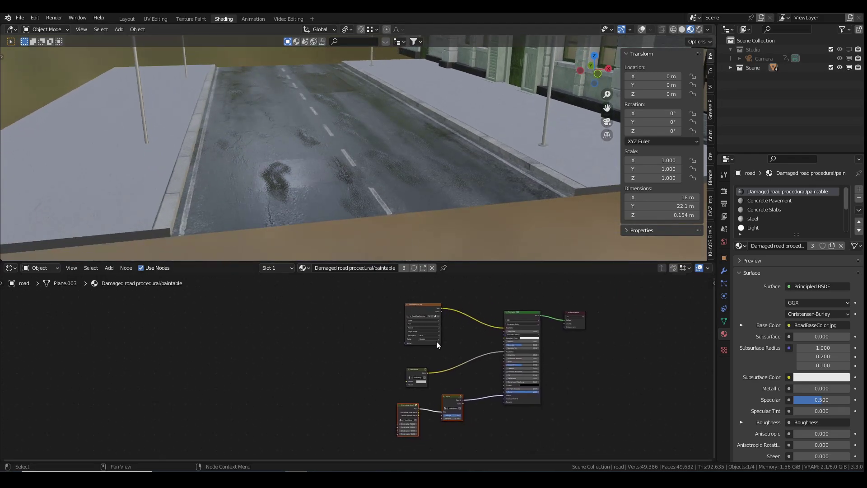
pyautogui.scroll(4, 452, 348)
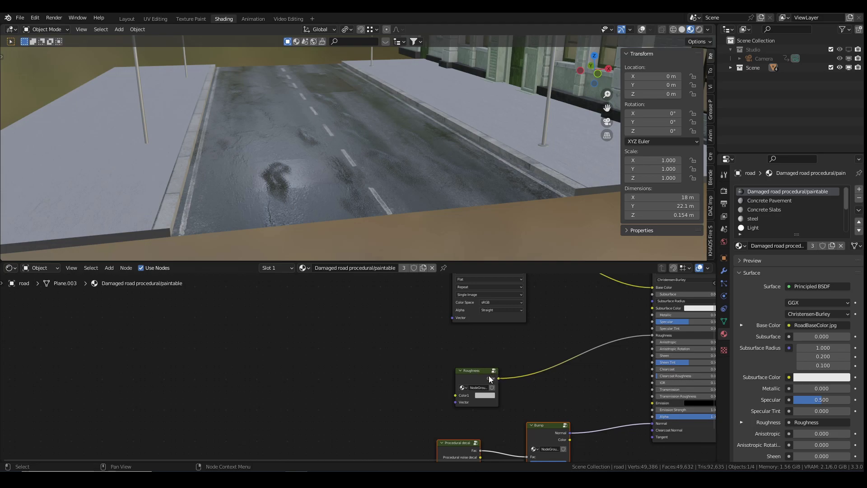
pyautogui.moveTo(479, 369); pyautogui.dragTo(330, 362)
pyautogui.moveTo(652, 335); pyautogui.dragTo(528, 350)
pyautogui.click(337, 364)
pyautogui.moveTo(337, 364); pyautogui.dragTo(154, 354)
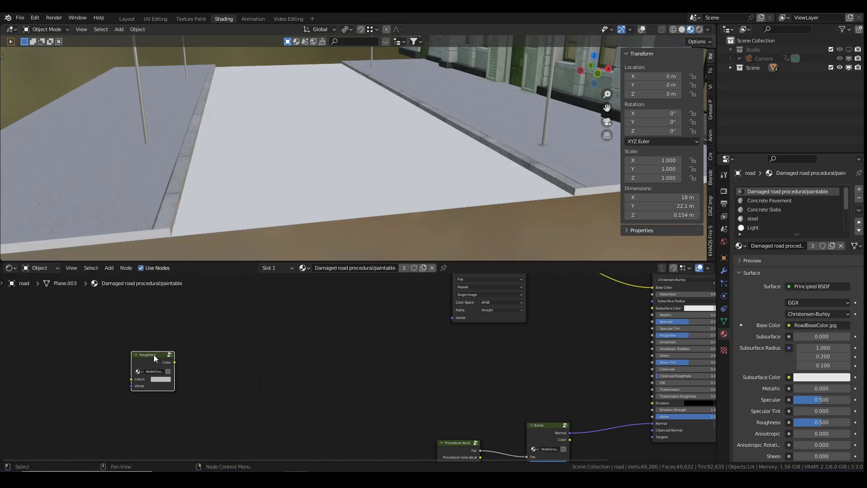
# Add a Noise Texture node in the free space between the Roughness group and the Principled BSDF.
pyautogui.hotkey('shift', 'a')
pyautogui.click(272, 344)
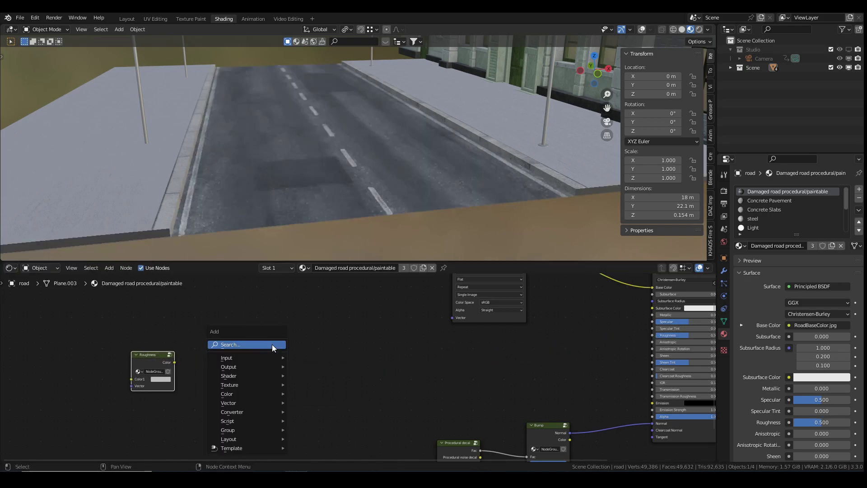
pyautogui.write('noise')
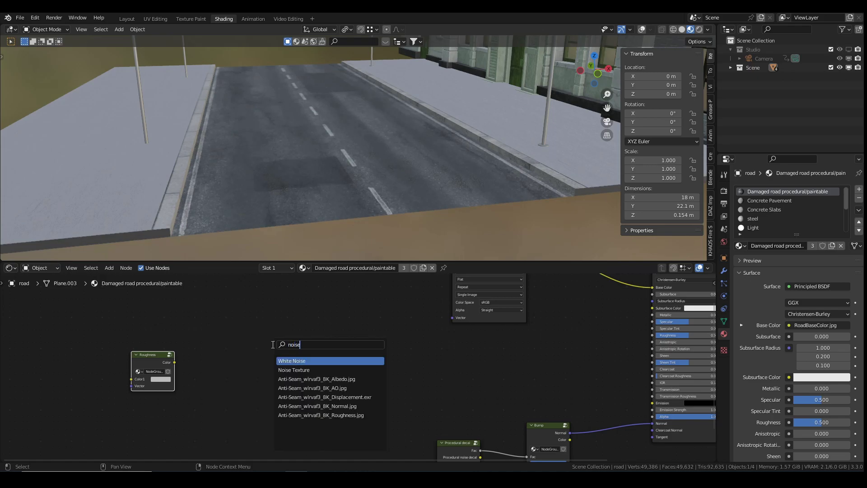
pyautogui.click(300, 369)
pyautogui.click(454, 373)
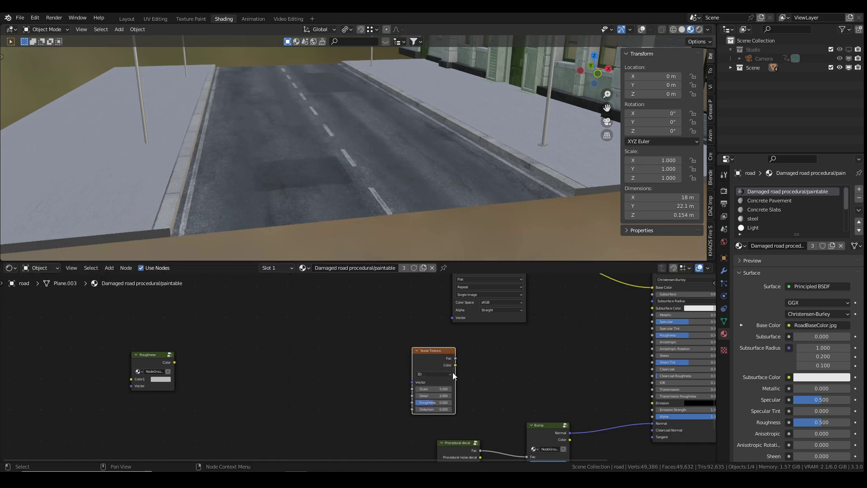
# Add a ColorRamp, feed the Noise Texture's Fac into it, and connect its Color output to the Principled BSDF's Roughness.
pyautogui.hotkey('shift', 'a')
pyautogui.click(422, 356)
pyautogui.write('colo')
pyautogui.click(442, 372)
pyautogui.click(533, 361)
pyautogui.moveTo(455, 357); pyautogui.dragTo(494, 398)
pyautogui.moveTo(569, 349); pyautogui.dragTo(652, 335)
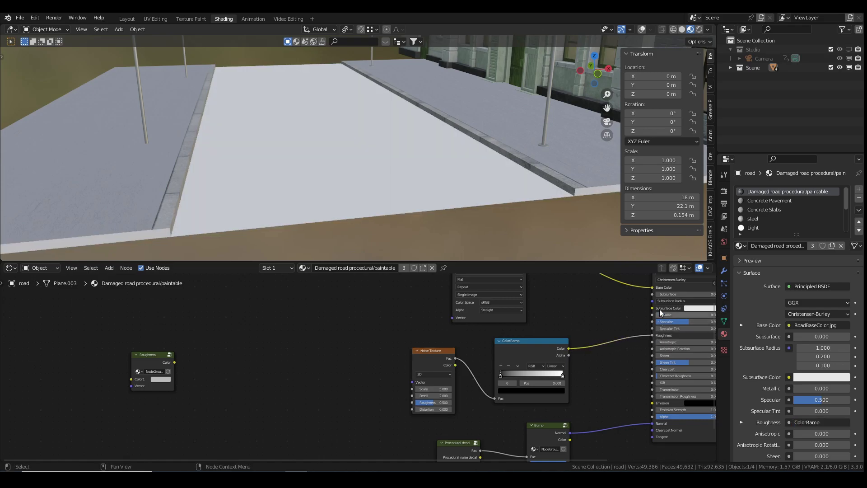
# Shift the ColorRamp's black stop to about 0.425 to make more of the road glossy.
pyautogui.moveTo(659, 316); pyautogui.dragTo(602, 335, button='middle')
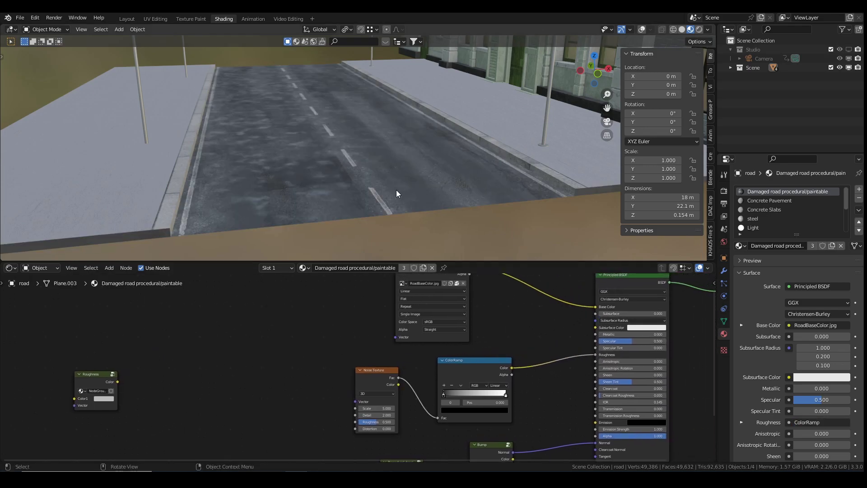
pyautogui.scroll(4, 397, 190)
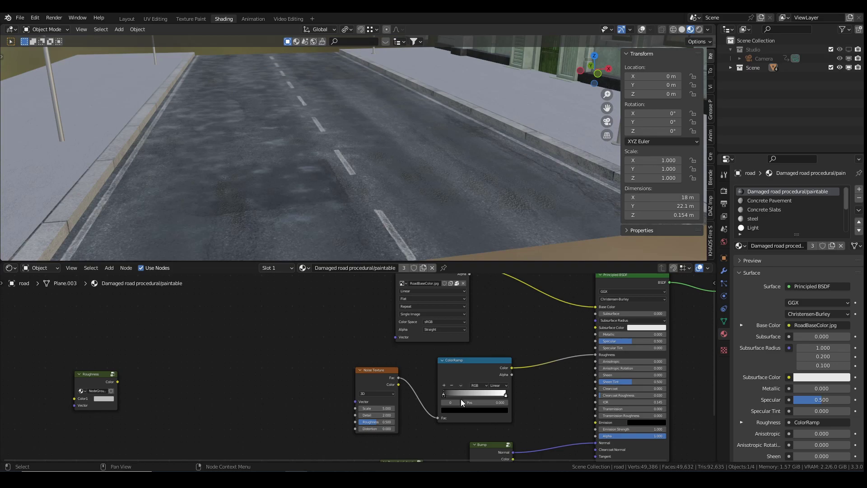
pyautogui.moveTo(443, 394); pyautogui.dragTo(460, 392)
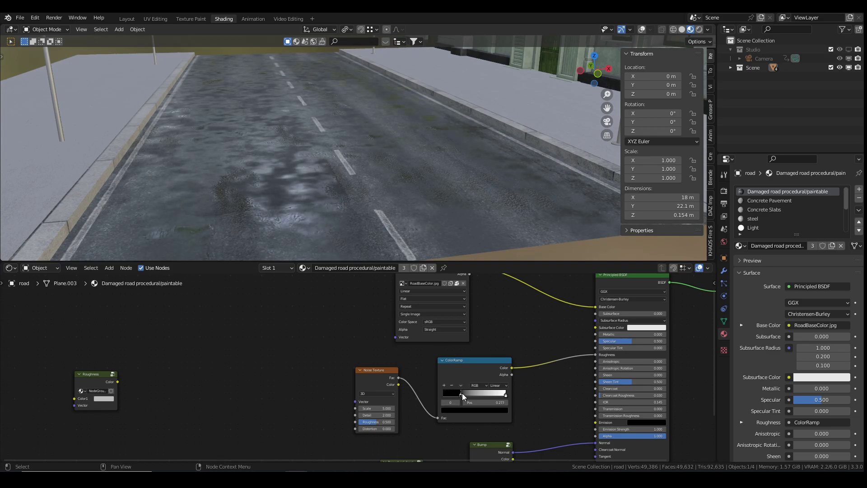
pyautogui.moveTo(462, 391); pyautogui.dragTo(473, 391)
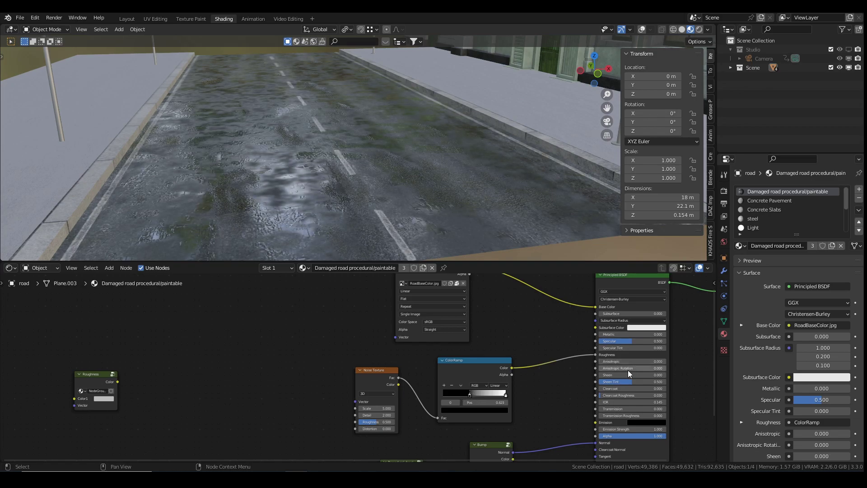
# Try a Specular value of 1.000 on the Principled BSDF and reset it to its default.
pyautogui.moveTo(625, 341); pyautogui.dragTo(664, 342)
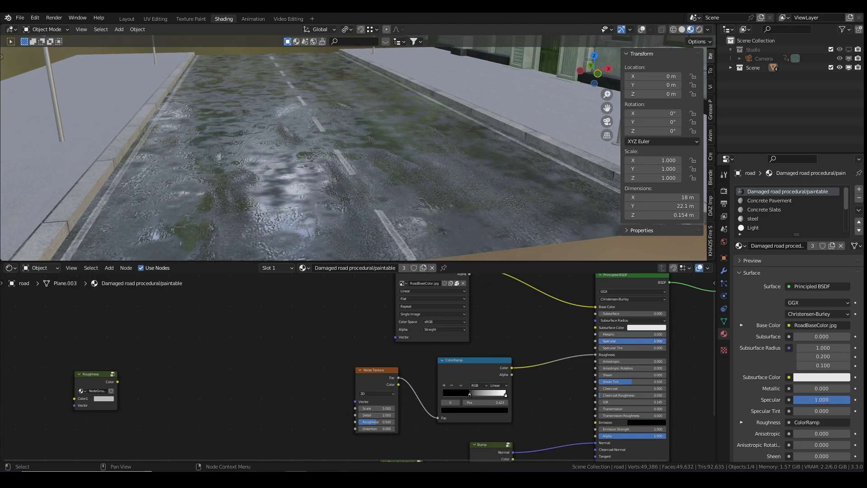
pyautogui.hotkey('ctrl', 'BackSpace')
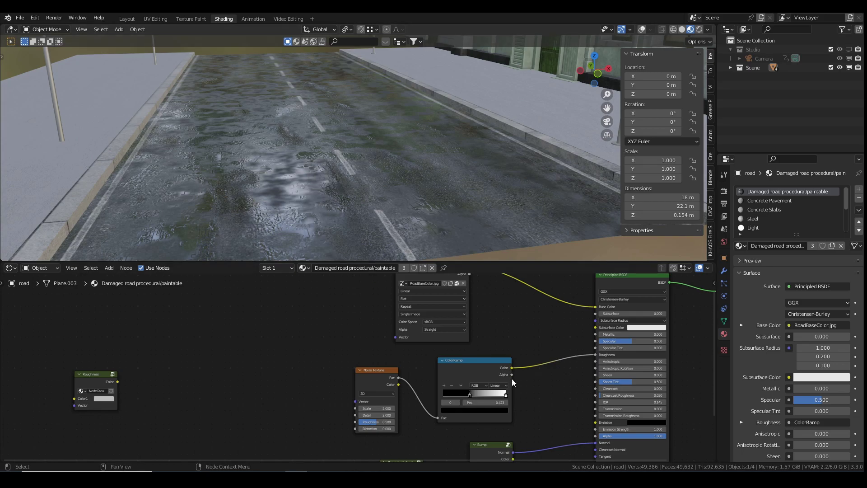
# Make the ColorRamp run from white to black with the black stop at about 0.62, and lower the Noise Texture's Scale to 1.2.
pyautogui.moveTo(506, 393); pyautogui.dragTo(482, 394)
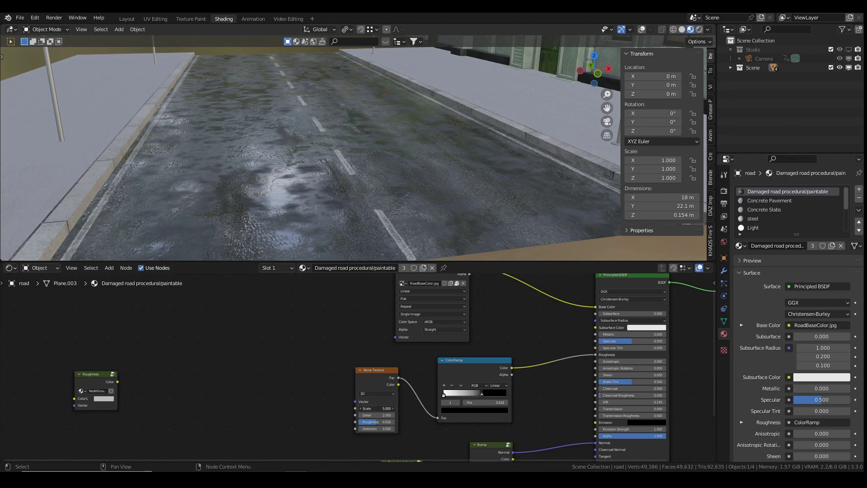
pyautogui.click(360, 408)
pyautogui.click(361, 408)
pyautogui.doubleClick(361, 408)
pyautogui.click(360, 409)
pyautogui.doubleClick(361, 408)
pyautogui.doubleClick(361, 408)
pyautogui.doubleClick(360, 408)
pyautogui.doubleClick(360, 408)
pyautogui.doubleClick(360, 408)
pyautogui.doubleClick(360, 408)
pyautogui.doubleClick(360, 408)
pyautogui.click(361, 408)
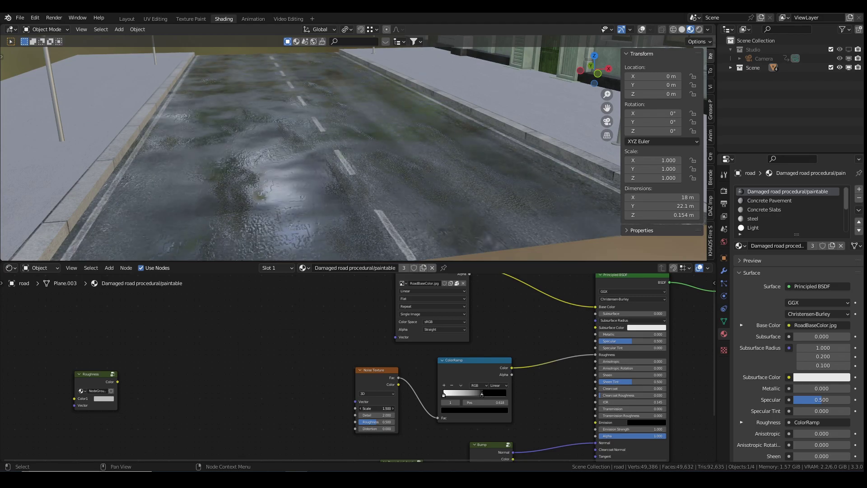
pyautogui.doubleClick(360, 409)
pyautogui.click(360, 408)
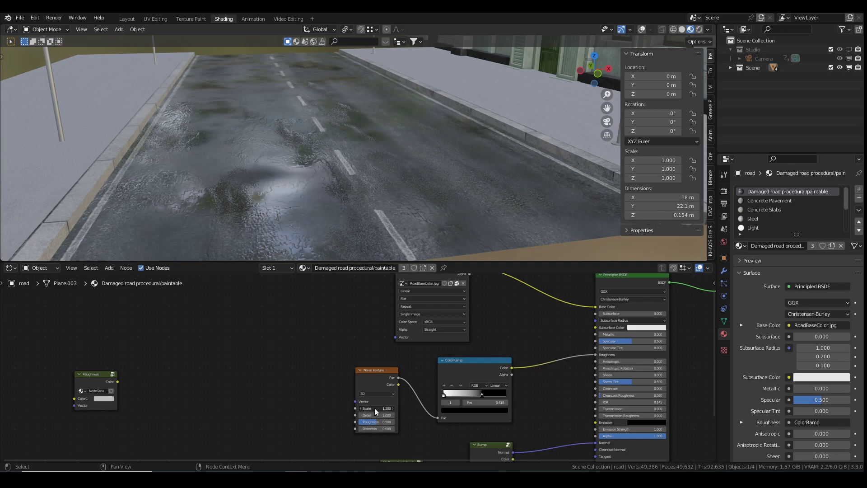
# Move the Procedural decal and Bump node groups aside and disconnect the Bump group from the Principled BSDF's Normal input.
pyautogui.moveTo(369, 251); pyautogui.dragTo(377, 235, button='middle')
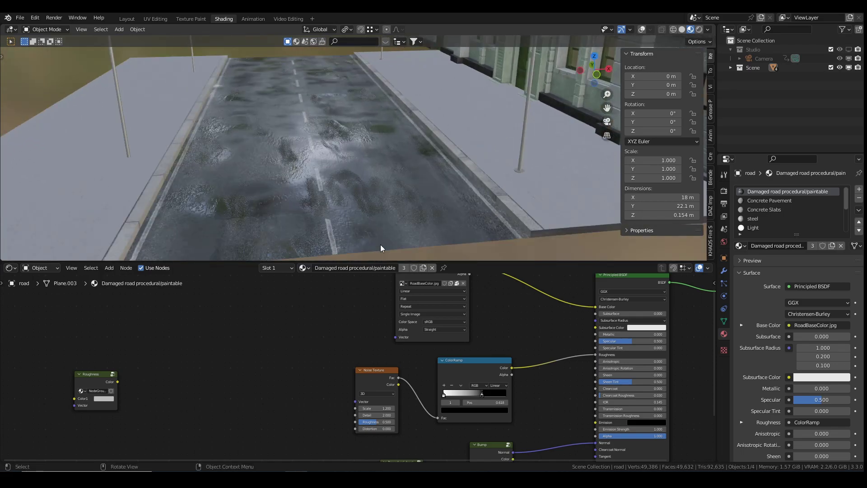
pyautogui.scroll(-3, 432, 373)
pyautogui.moveTo(342, 382); pyautogui.dragTo(335, 370, button='middle')
pyautogui.moveTo(335, 370); pyautogui.dragTo(346, 415)
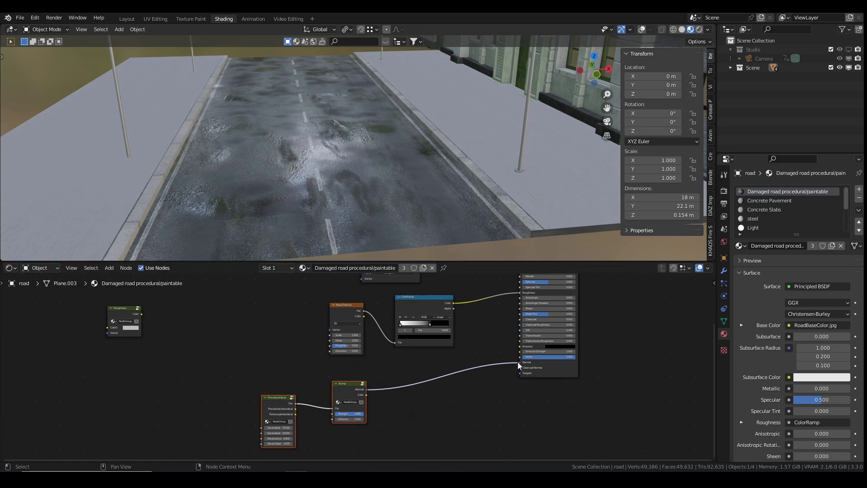
pyautogui.moveTo(519, 363); pyautogui.dragTo(451, 379)
# Add a Bump node, feed the ColorRamp's Color into its Height, and connect its Normal output to the Principled BSDF's Normal.
pyautogui.hotkey('shift', 'a')
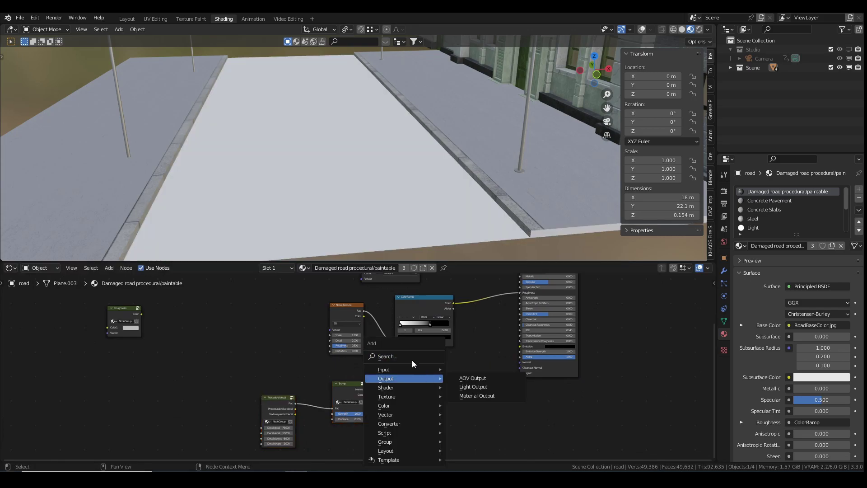
pyautogui.click(402, 353)
pyautogui.write('bum')
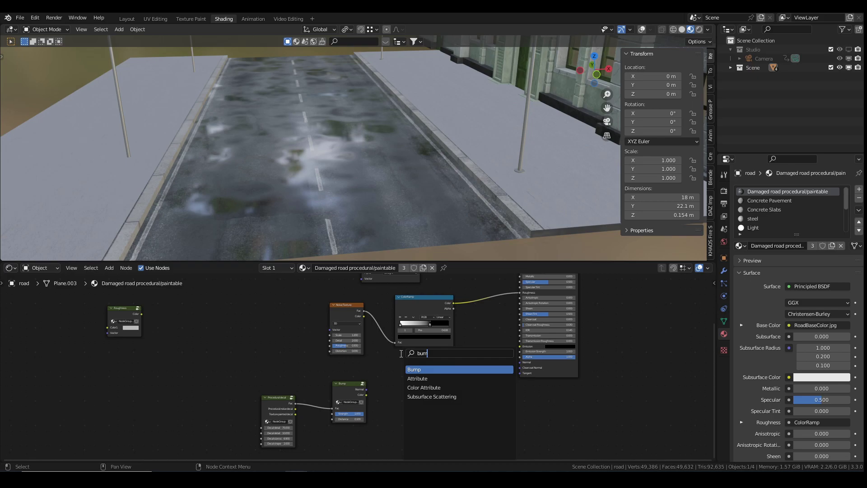
pyautogui.click(421, 369)
pyautogui.click(459, 357)
pyautogui.moveTo(452, 302); pyautogui.dragTo(455, 387)
pyautogui.moveTo(489, 363)
pyautogui.mouseDown()
pyautogui.moveTo(518, 363)
pyautogui.moveTo(489, 357)
pyautogui.mouseUp()
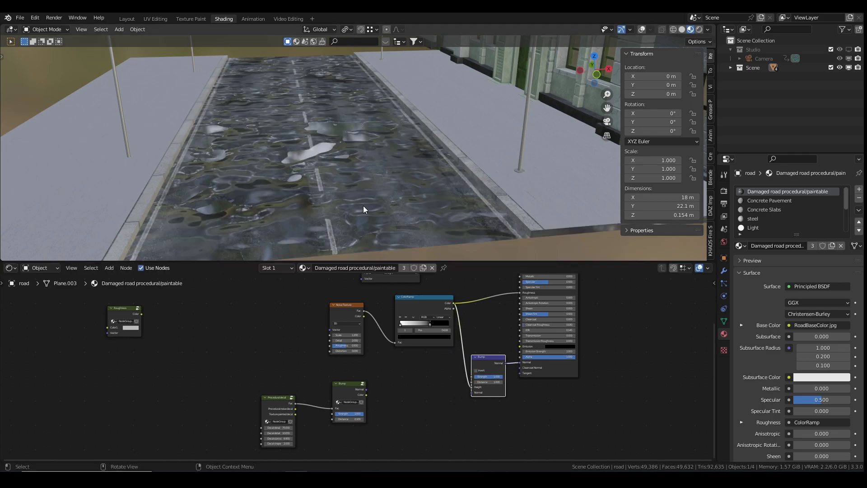
# Enable Invert on the new Bump node and reduce its Strength, trying 0.3 before settling on 0.02.
pyautogui.scroll(5, 363, 205)
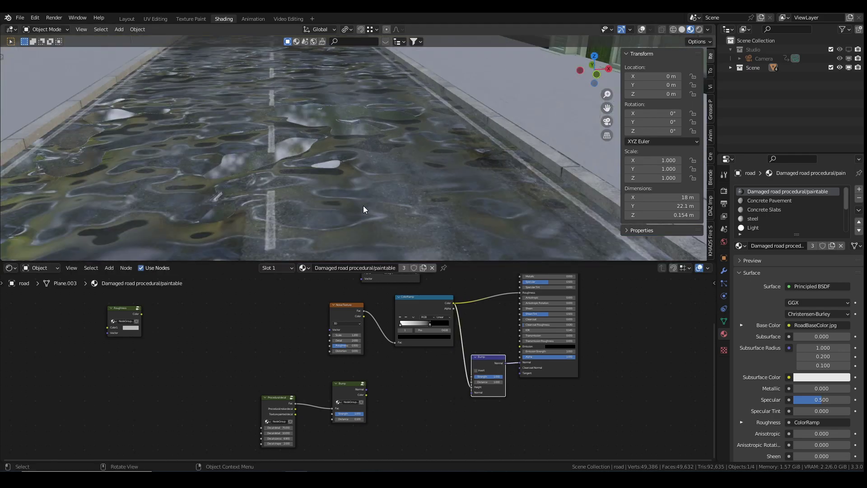
pyautogui.click(476, 370)
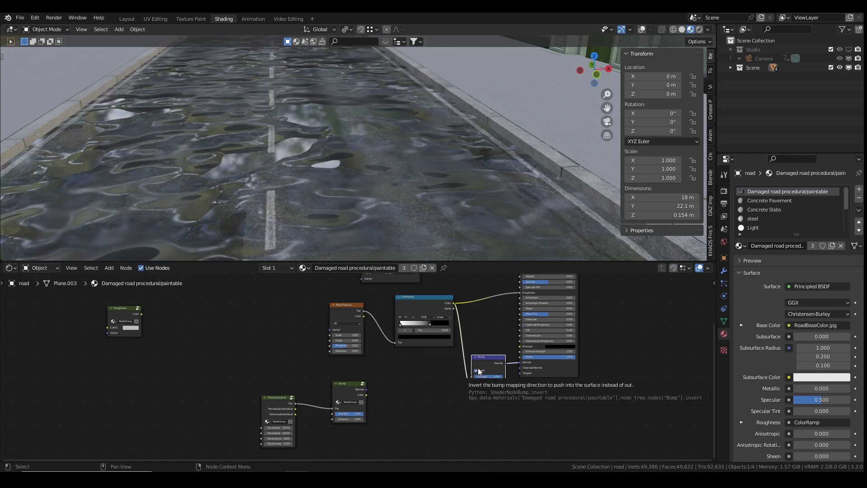
pyautogui.click(492, 375)
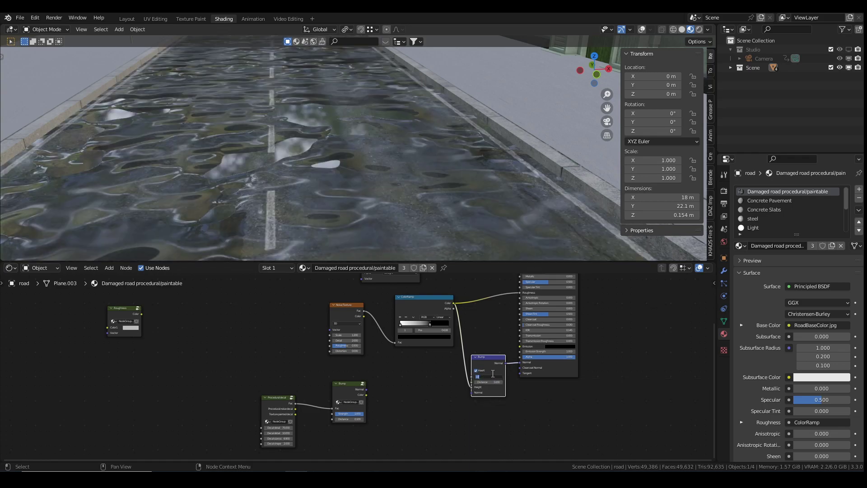
pyautogui.write('0.3')
pyautogui.press('Return')
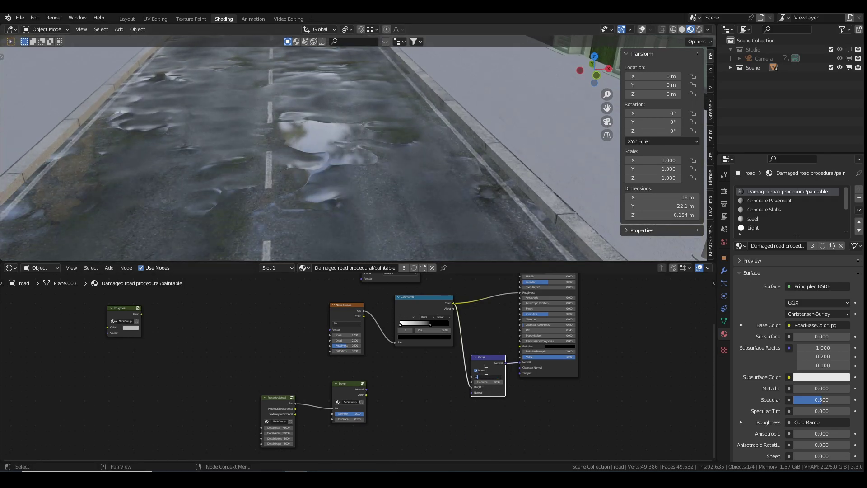
pyautogui.write('0.02')
pyautogui.press('Return')
pyautogui.moveTo(313, 178); pyautogui.dragTo(329, 201, button='middle')
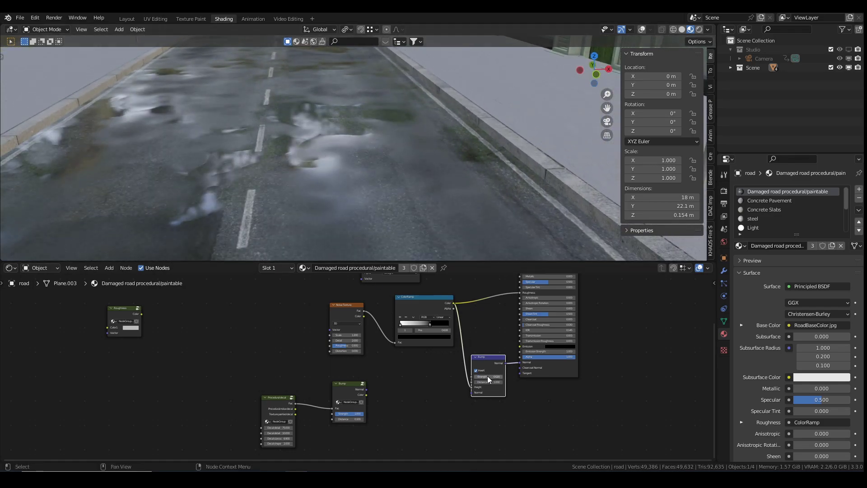
pyautogui.press('Return')
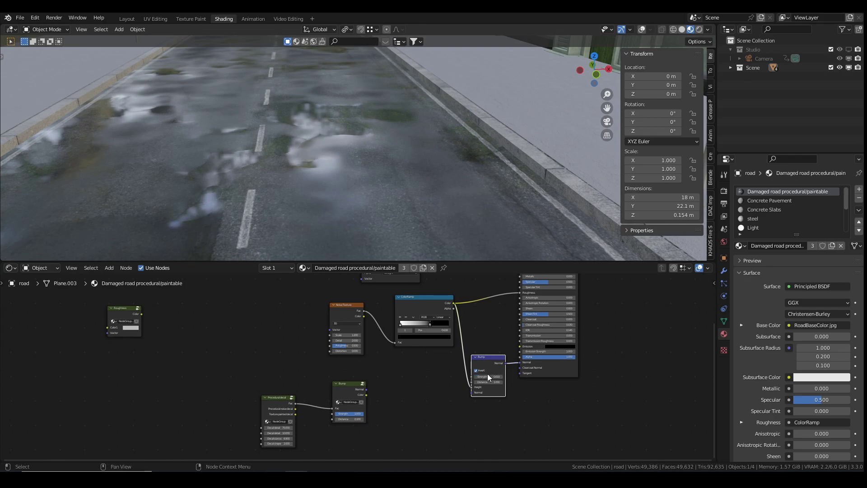
# Switch the viewport to Rendered shading and inspect the wet reflections along the road.
pyautogui.moveTo(329, 110); pyautogui.dragTo(375, 155, button='middle')
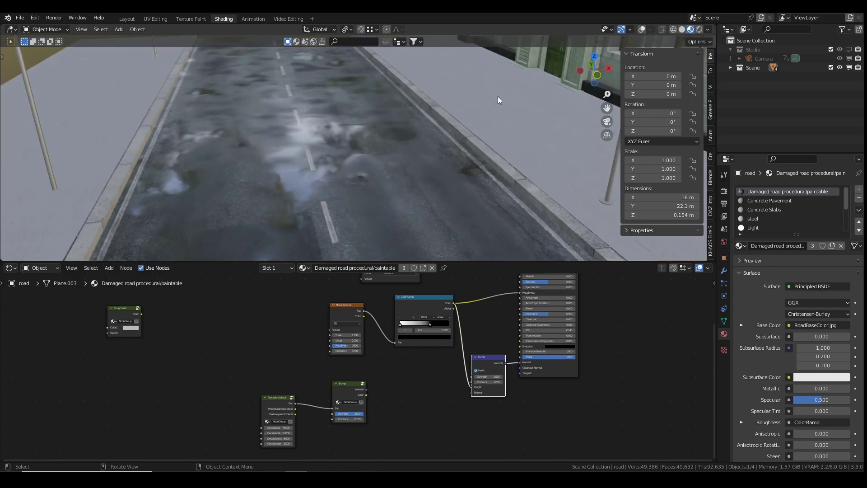
pyautogui.click(701, 30)
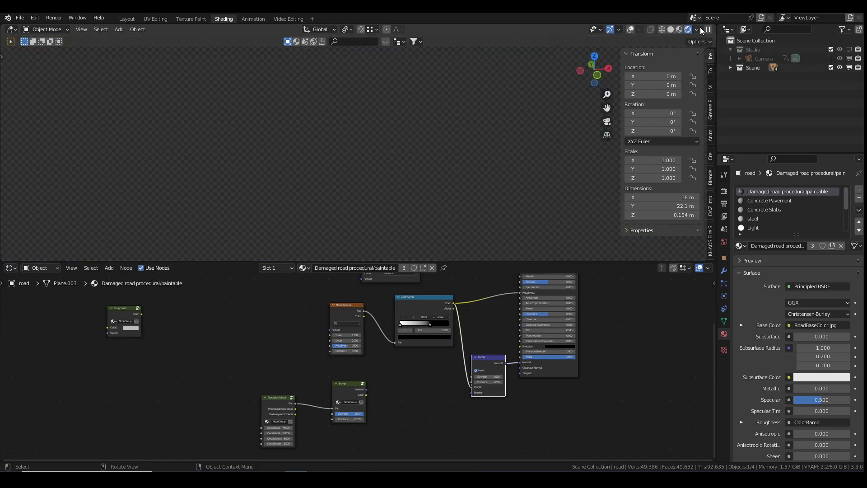
pyautogui.moveTo(474, 156); pyautogui.dragTo(456, 151, button='middle')
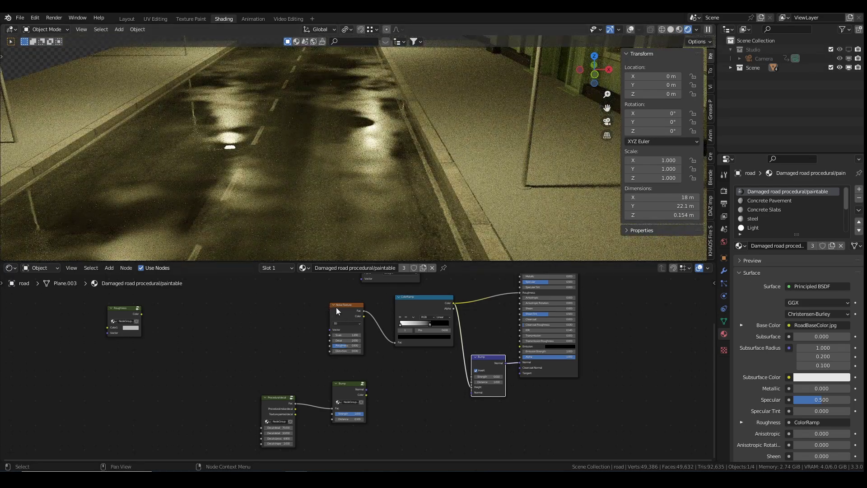
# Move the Noise Texture aside, cut its link to the ColorRamp, and feed a new Musgrave Texture's Height into the ColorRamp's Fac.
pyautogui.moveTo(357, 304); pyautogui.dragTo(245, 306)
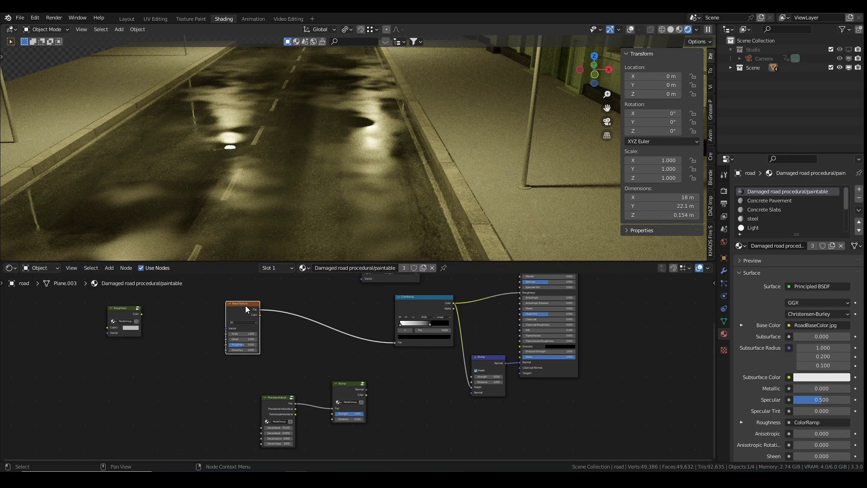
pyautogui.keyDown('ctrl'); pyautogui.moveTo(315, 318); pyautogui.dragTo(309, 352, button='right'); pyautogui.keyUp('ctrl')
pyautogui.hotkey('shift', 'a')
pyautogui.click(267, 337)
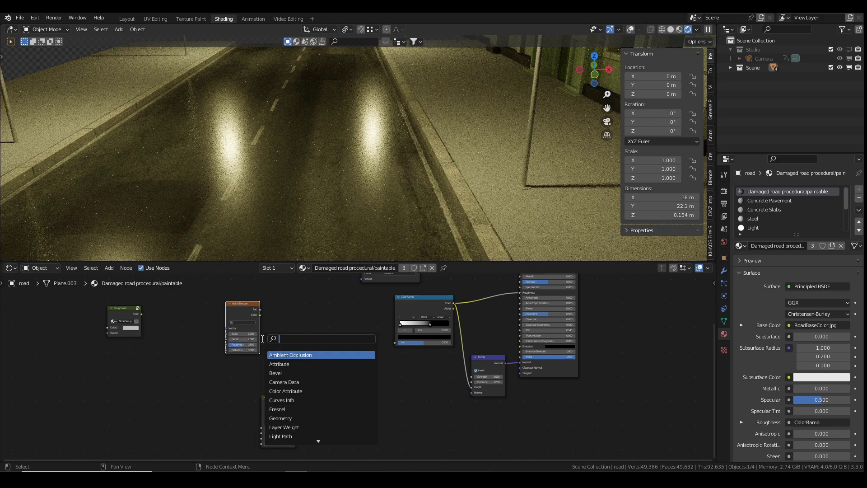
pyautogui.write('mus')
pyautogui.press('Return')
pyautogui.click(224, 370)
pyautogui.moveTo(224, 371); pyautogui.dragTo(397, 342)
# Reduce the Musgrave Texture's Scale to 1.3 and check the pattern along the road.
pyautogui.moveTo(207, 398); pyautogui.dragTo(191, 397)
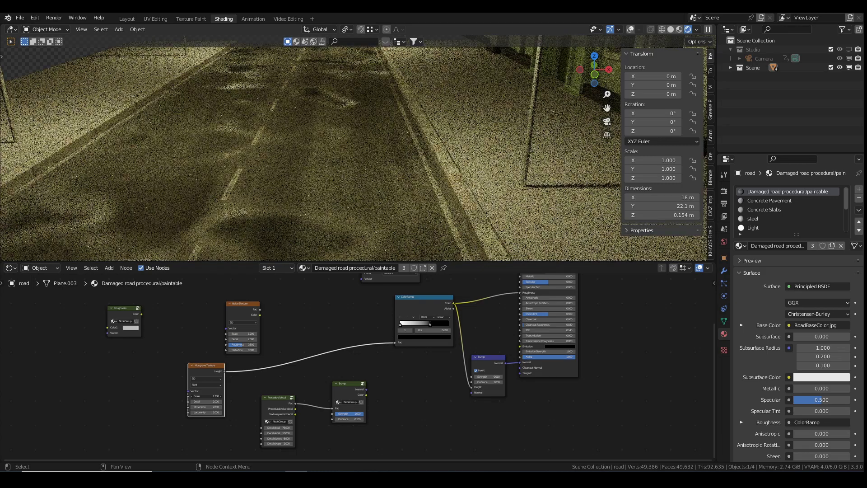
pyautogui.moveTo(274, 360); pyautogui.dragTo(305, 375, button='middle')
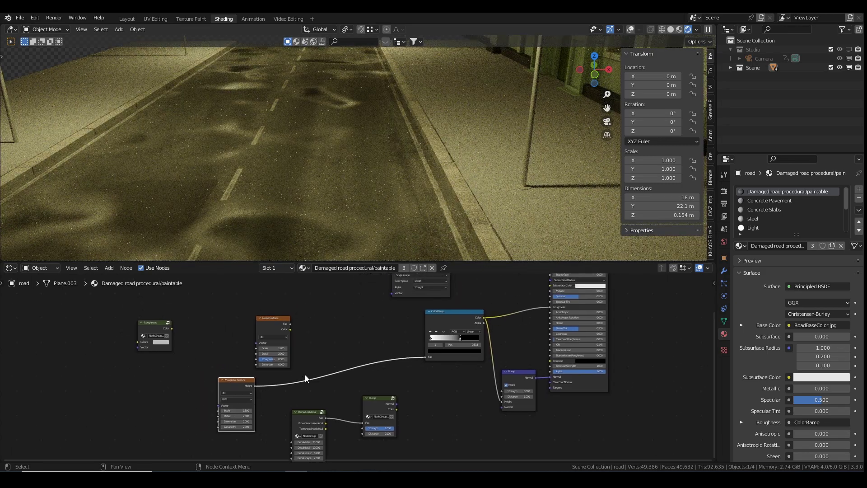
pyautogui.scroll(-3, 322, 188)
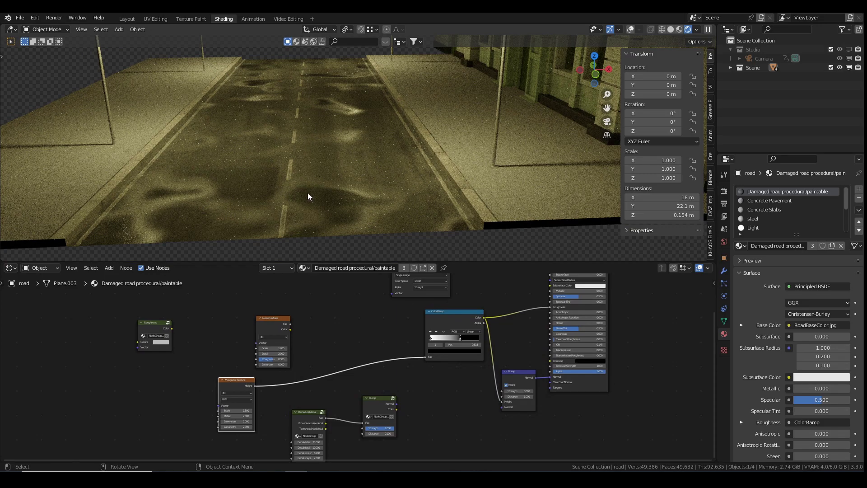
# Add Texture Coordinate and Mapping nodes to the Musgrave Texture and shift the Mapping Location to X 1.2 m and Y 5.3 m.
pyautogui.click(234, 377)
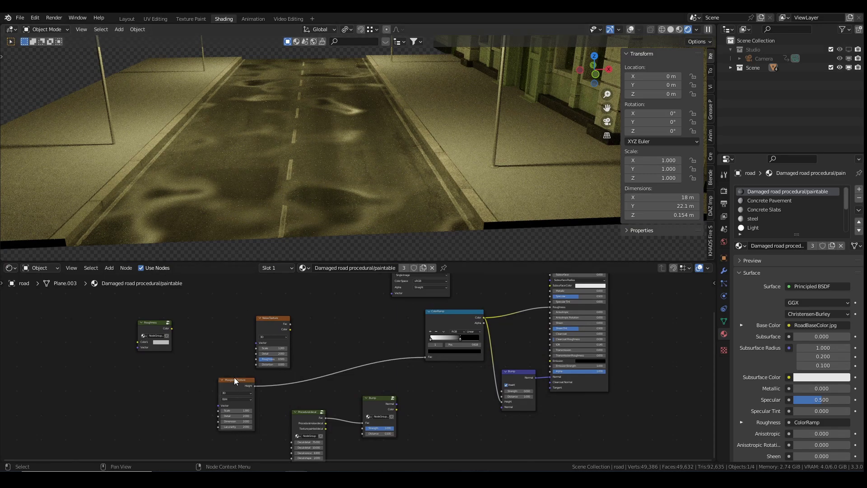
pyautogui.click(234, 382)
pyautogui.hotkey('ctrl', 't')
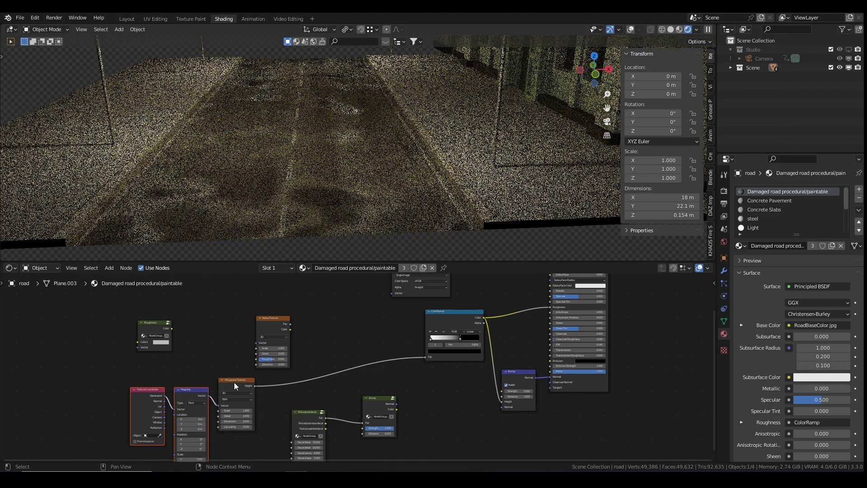
pyautogui.moveTo(188, 379); pyautogui.dragTo(189, 350, button='middle')
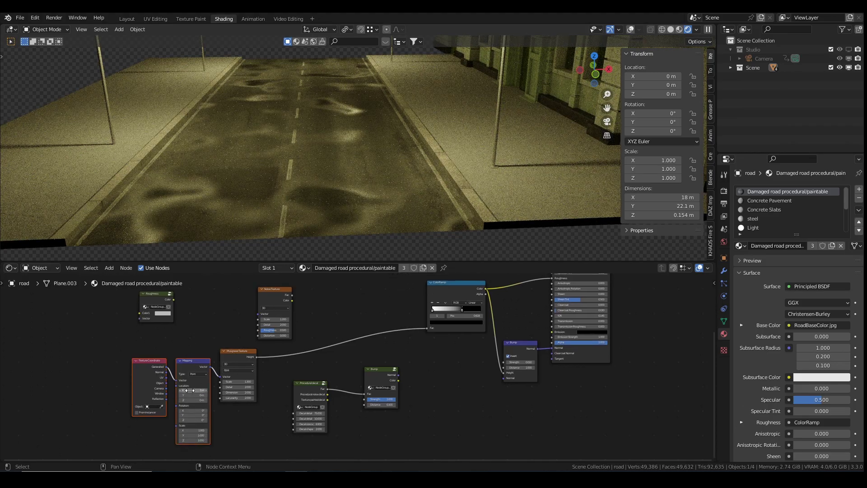
pyautogui.moveTo(194, 390); pyautogui.dragTo(327, 396)
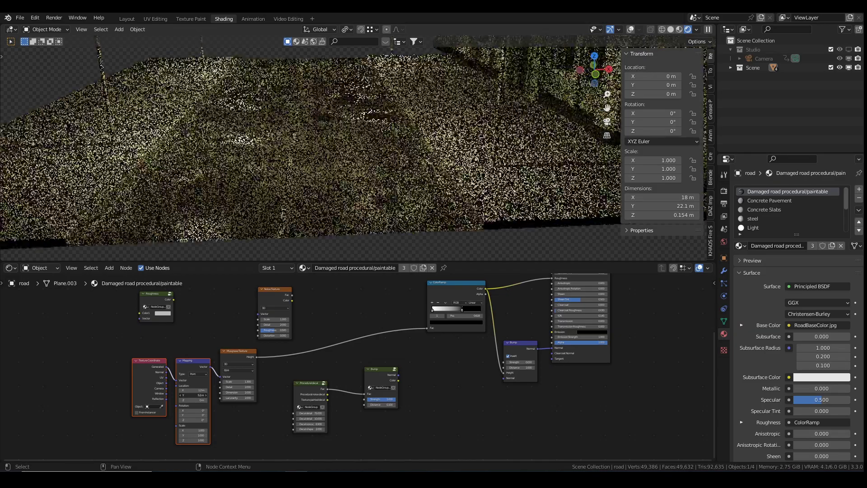
# Try different positions for the ColorRamp's black stop, ending at about 0.336 for sharper puddle edges.
pyautogui.moveTo(311, 45); pyautogui.dragTo(315, 108, button='middle')
pyautogui.moveTo(462, 308); pyautogui.dragTo(472, 308)
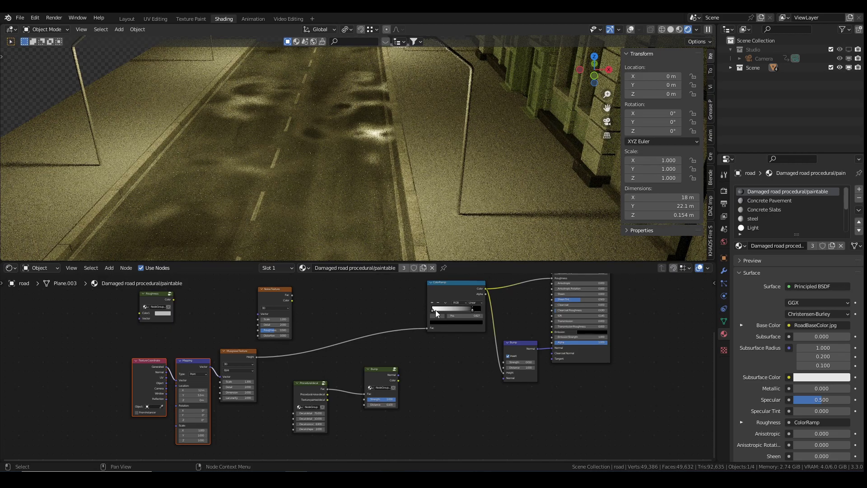
pyautogui.moveTo(473, 310); pyautogui.dragTo(474, 310)
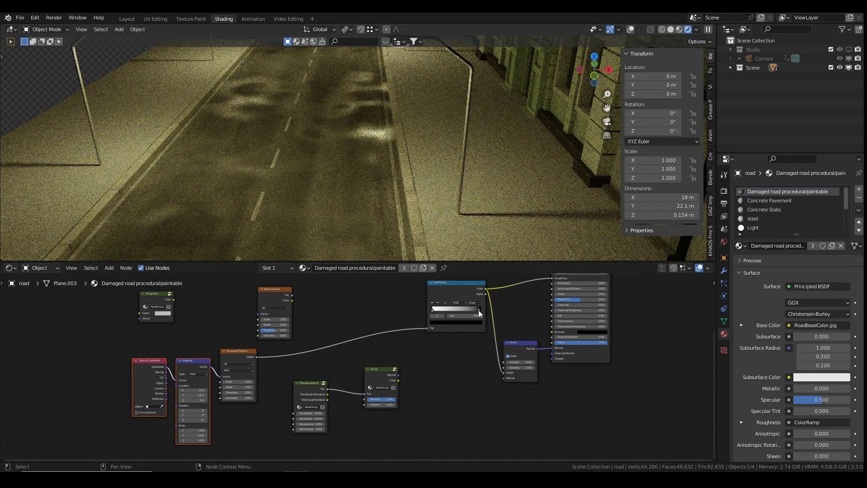
pyautogui.moveTo(478, 310); pyautogui.dragTo(448, 309)
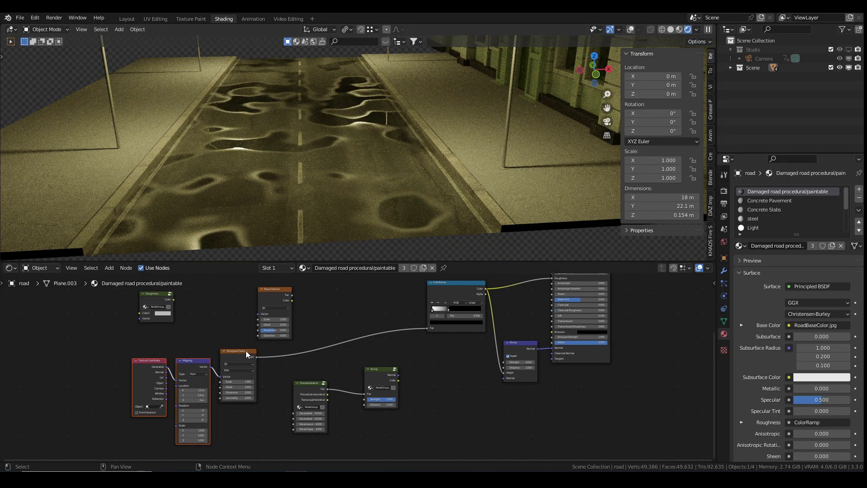
# Insert a Mix node between the Musgrave Texture and the ColorRamp, and connect the Noise Texture's Fac to its Color2.
pyautogui.click(281, 289)
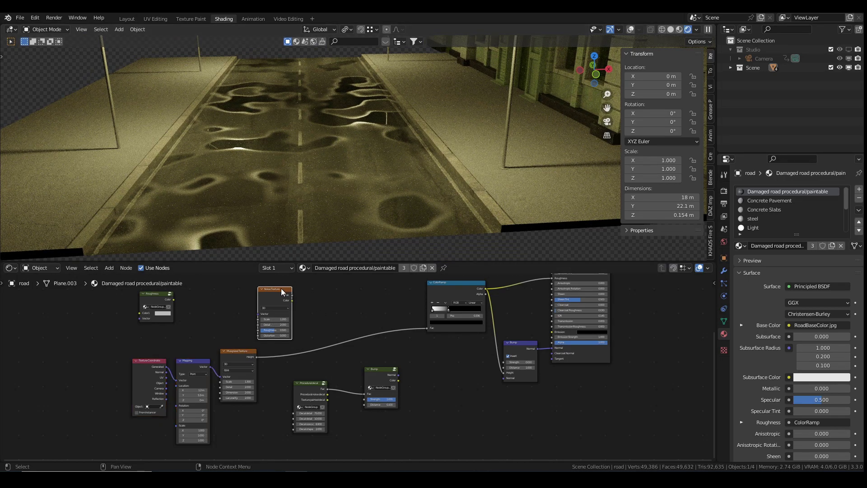
pyautogui.hotkey('shift', 'a')
pyautogui.click(249, 351)
pyautogui.write('mix')
pyautogui.click(281, 365)
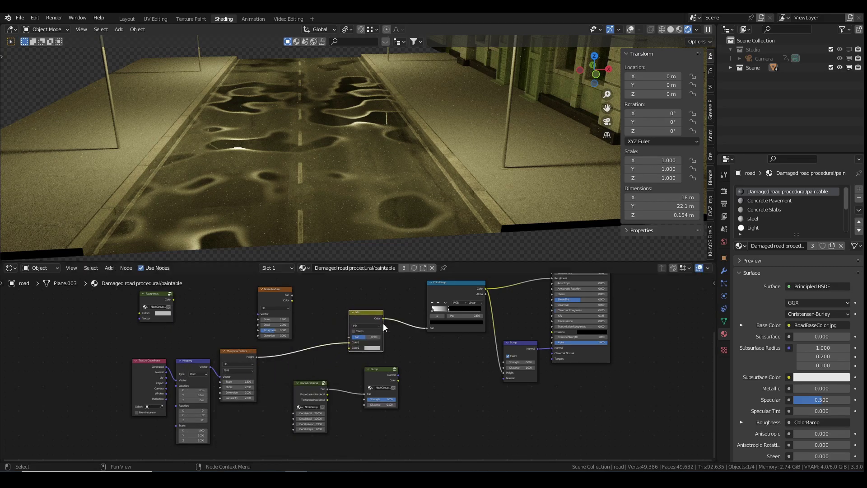
pyautogui.click(383, 324)
pyautogui.moveTo(291, 294); pyautogui.dragTo(369, 326)
# Adjust the Noise Texture's Scale, trying 7.5 before settling on 4.8.
pyautogui.scroll(2, 357, 327)
pyautogui.click(242, 302)
pyautogui.write('7.5')
pyautogui.press('Return')
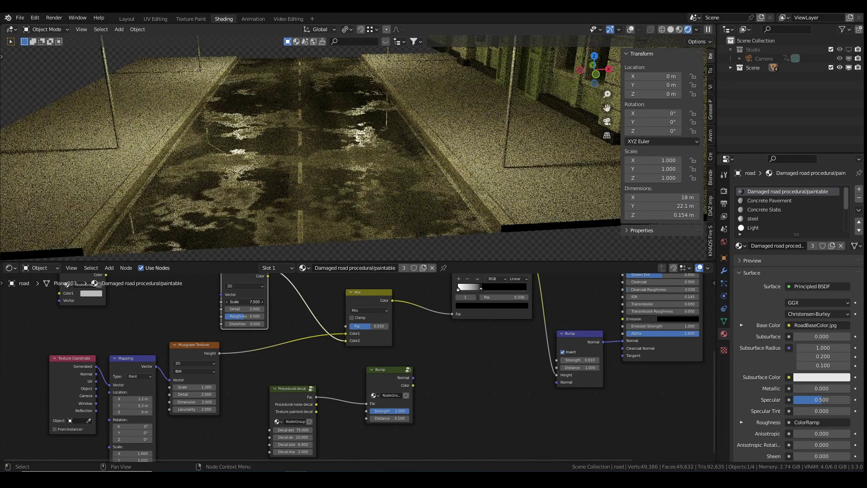
pyautogui.moveTo(306, 165); pyautogui.dragTo(295, 172, button='middle')
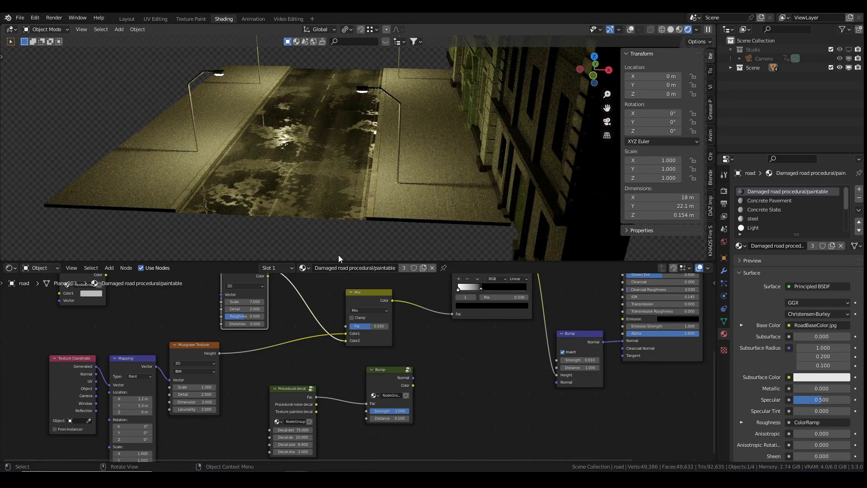
pyautogui.moveTo(252, 302); pyautogui.dragTo(230, 301)
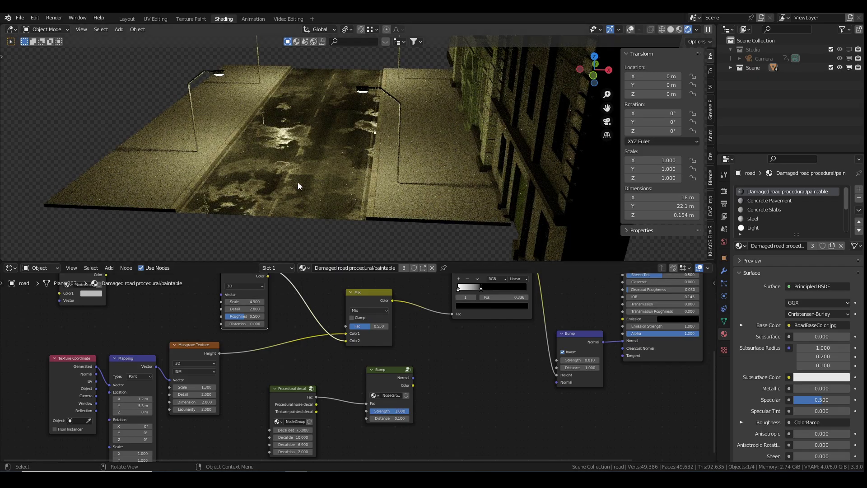
# Move the ColorRamp's black stop to about 0.51 to soften the puddle transitions.
pyautogui.scroll(3, 297, 182)
pyautogui.moveTo(348, 159); pyautogui.dragTo(338, 164, button='middle')
pyautogui.moveTo(480, 288); pyautogui.dragTo(494, 288)
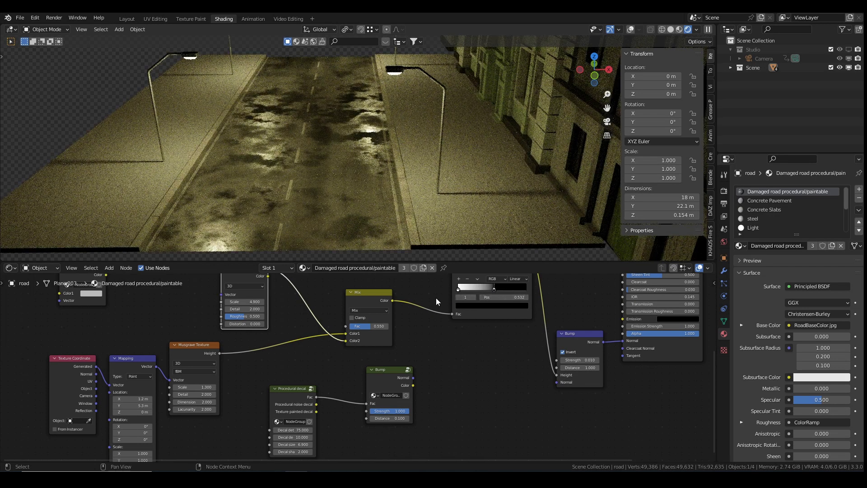